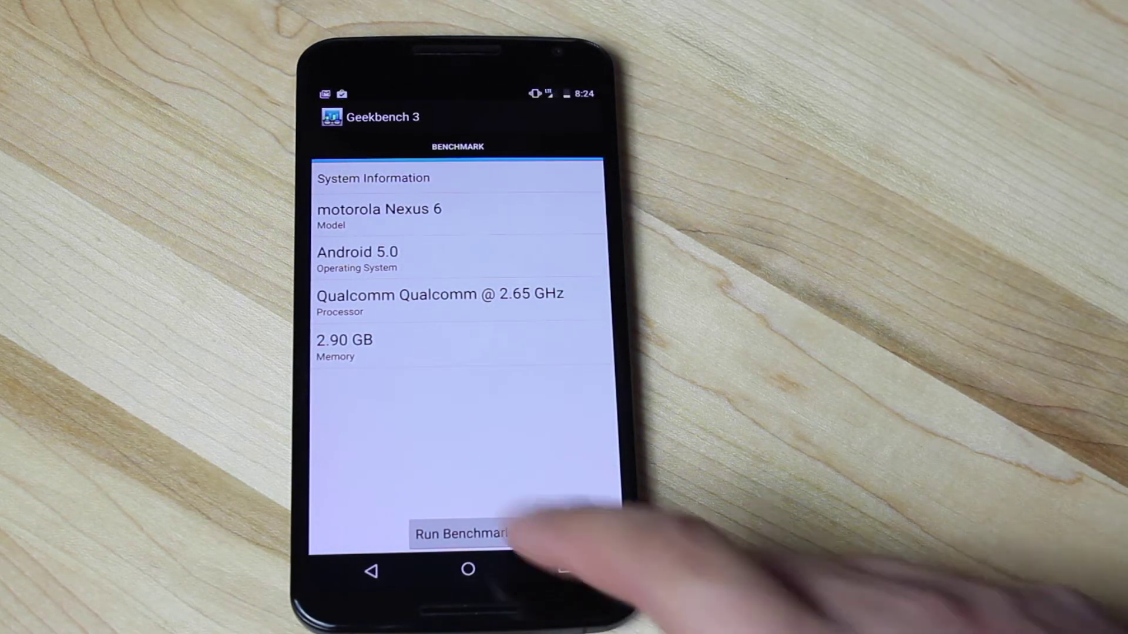
Step: Start the Geekbench 3 benchmark run on the Nexus 6 with Run Benchmarks
click(466, 532)
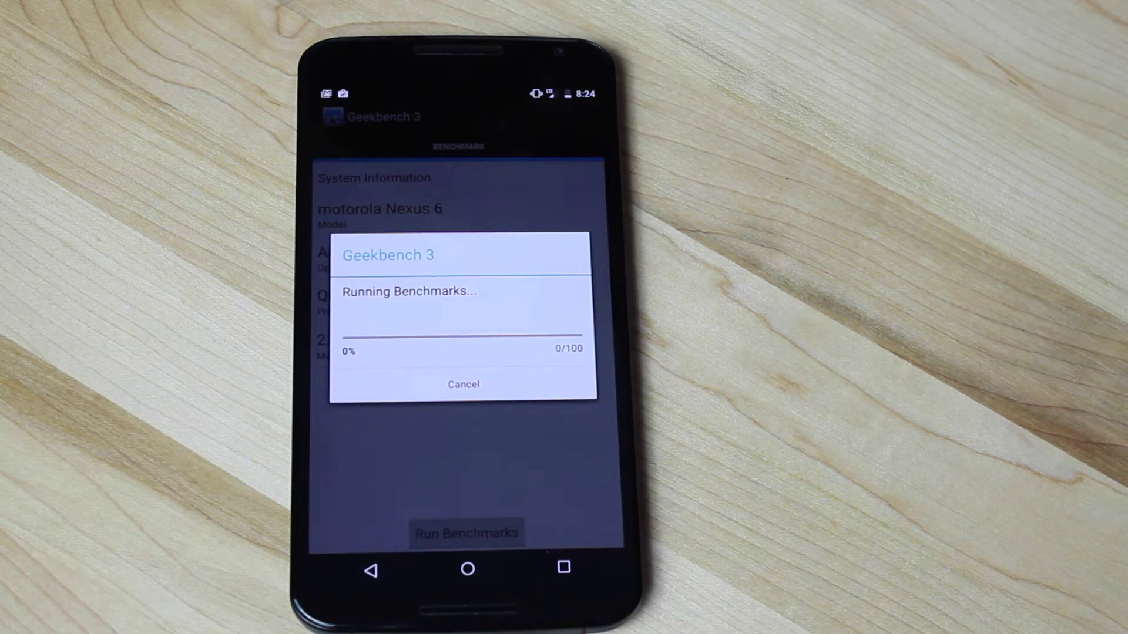